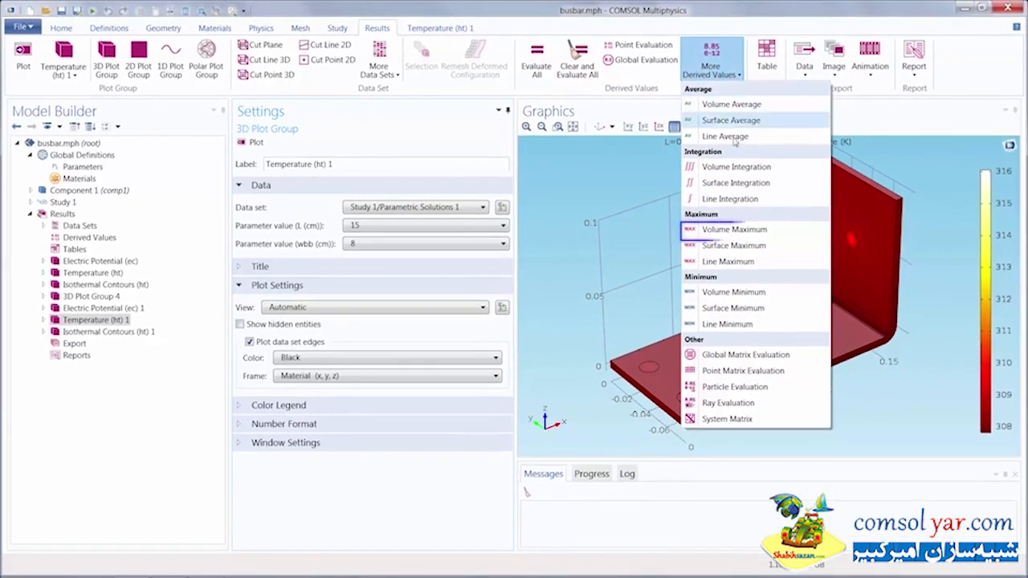
Step: Add a Volume Maximum derived value and set its data set to Study 1/Parametric Solutions 1
click(727, 230)
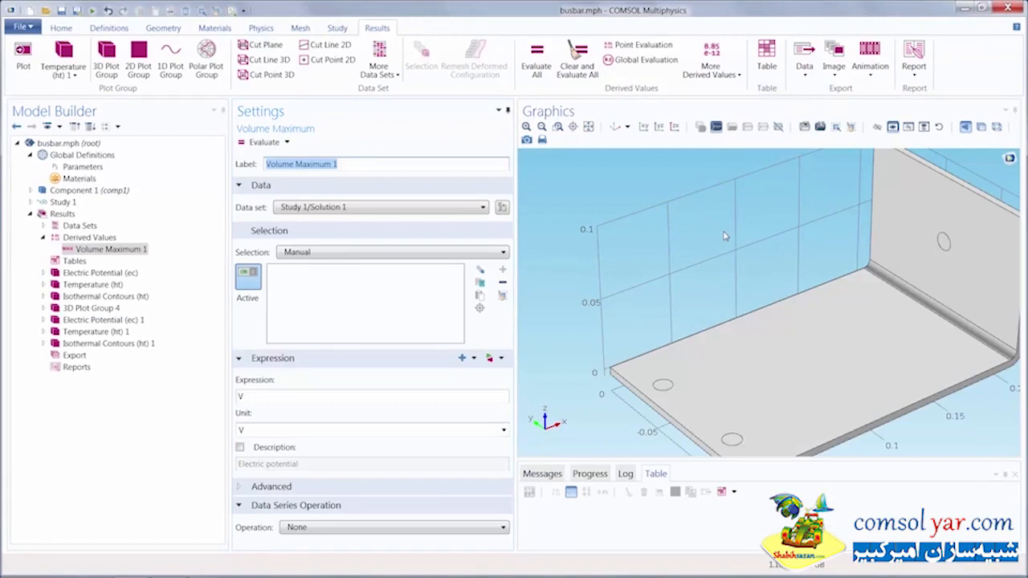
right_drag(712, 226, 663, 211)
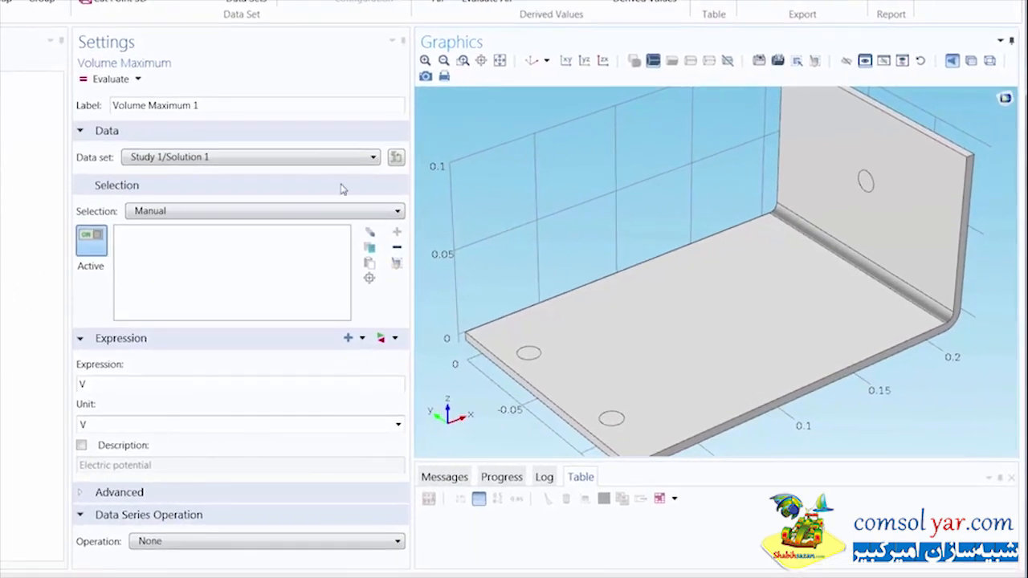
click(287, 159)
click(271, 198)
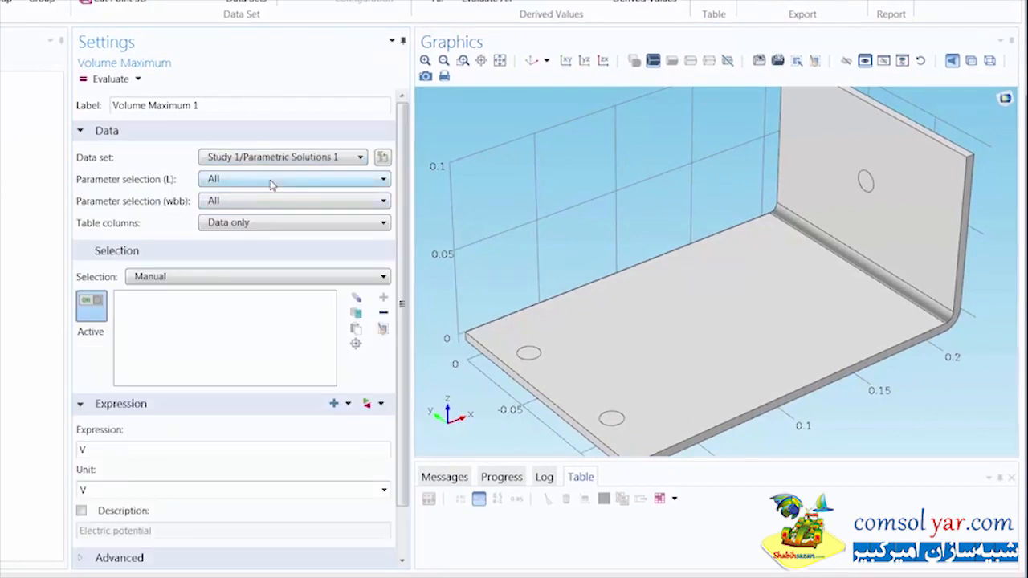
Step: Select the busbar domain for evaluation, keeping all L and wbb parameter values
click(272, 183)
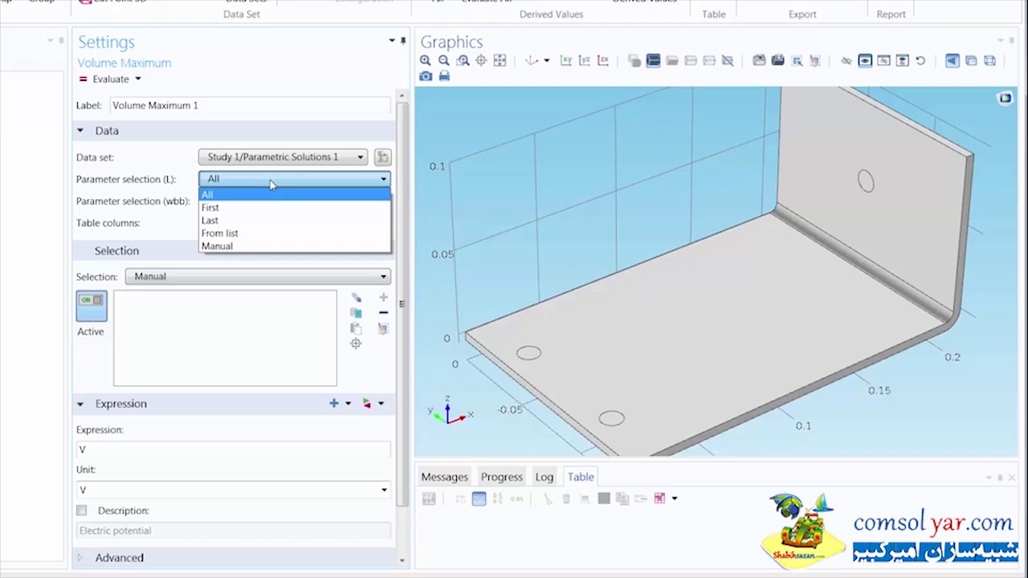
click(271, 182)
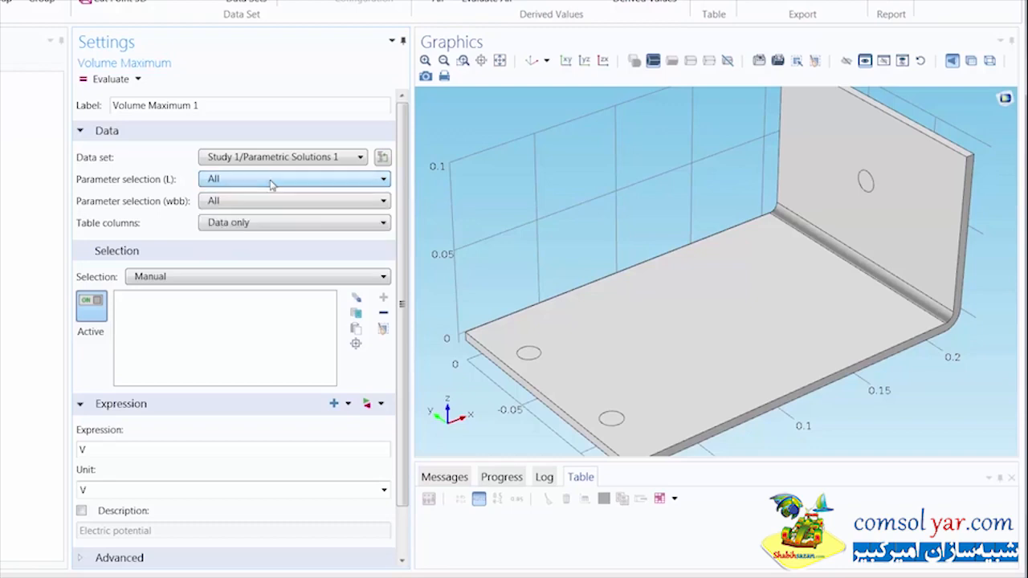
click(272, 203)
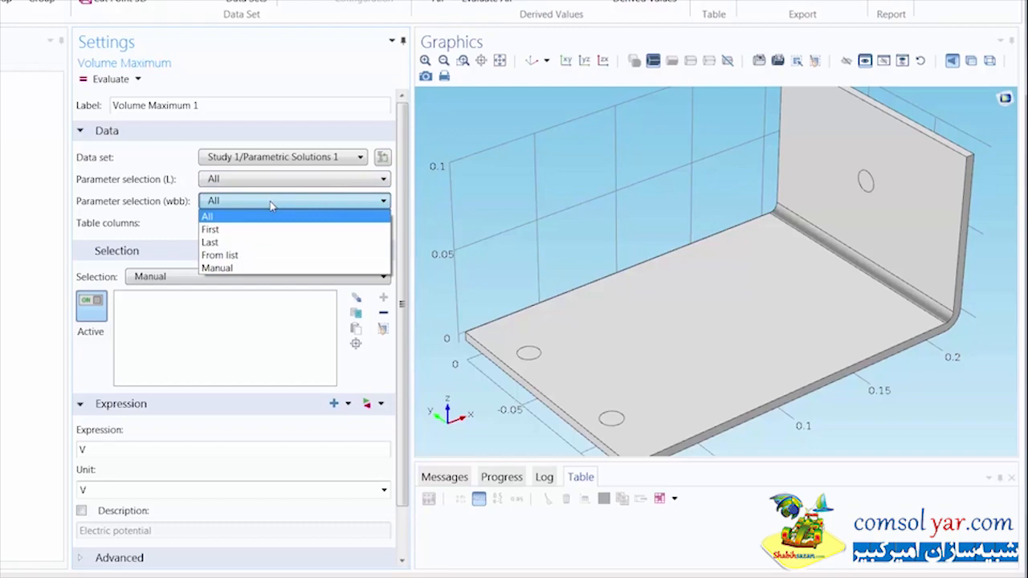
click(270, 206)
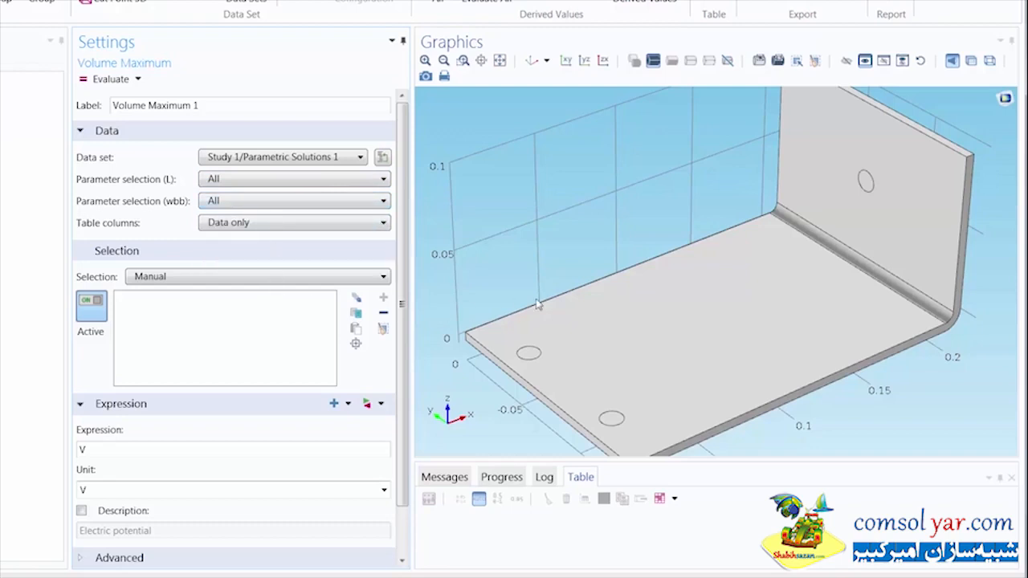
click(657, 319)
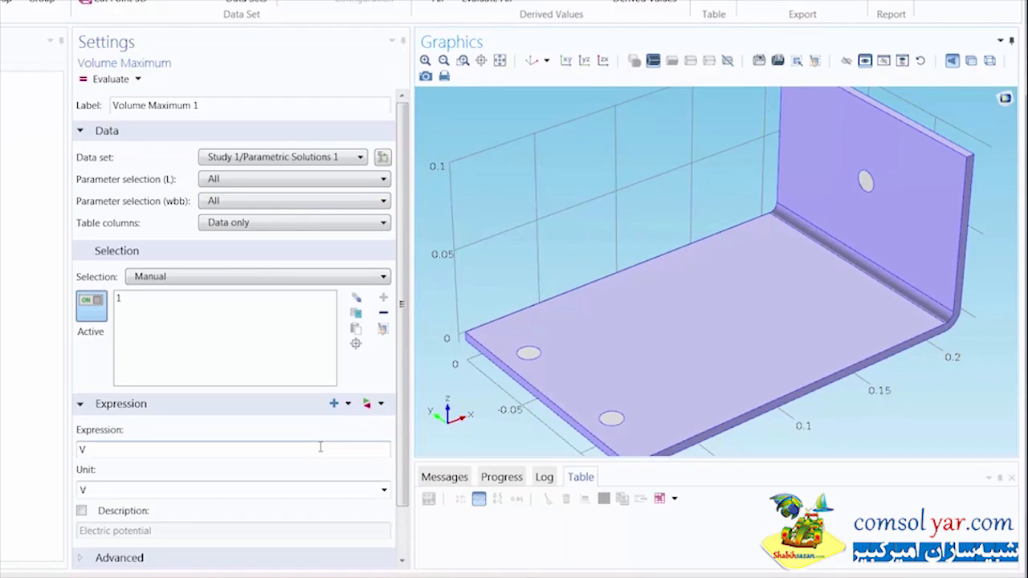
Step: Set the expression to T (Temperature) and evaluate the maximum over all parameter combinations
click(371, 405)
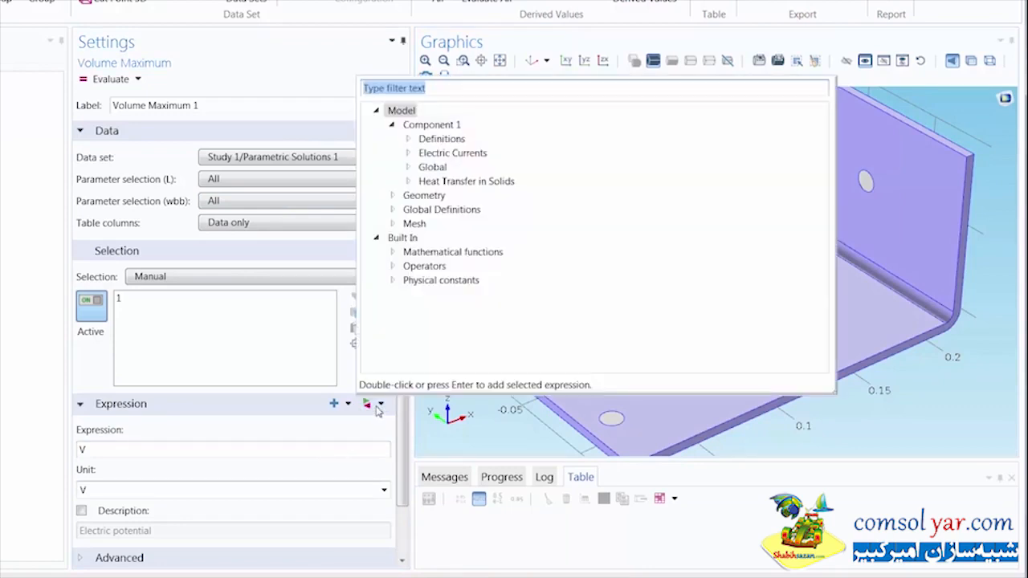
click(408, 182)
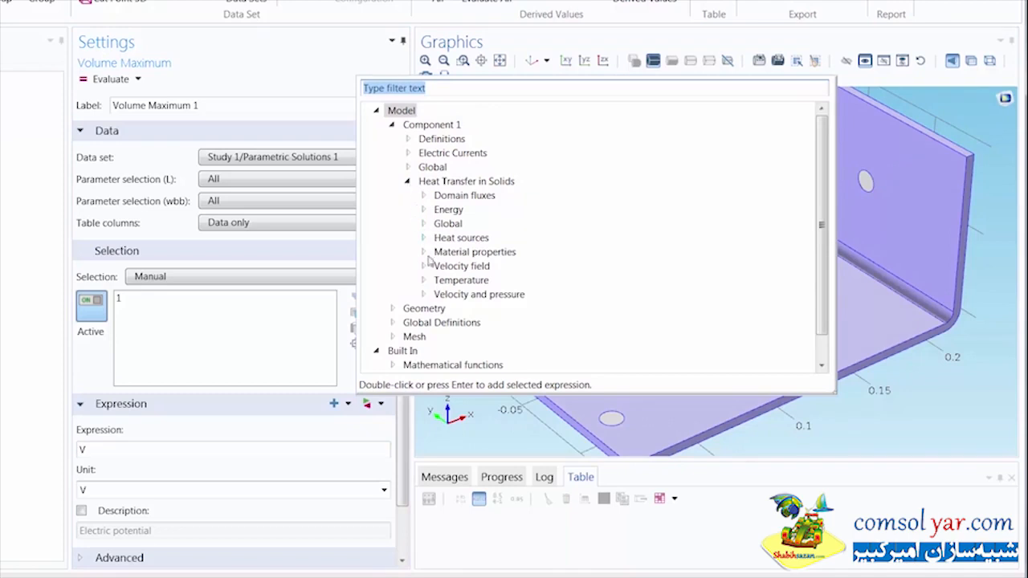
click(424, 281)
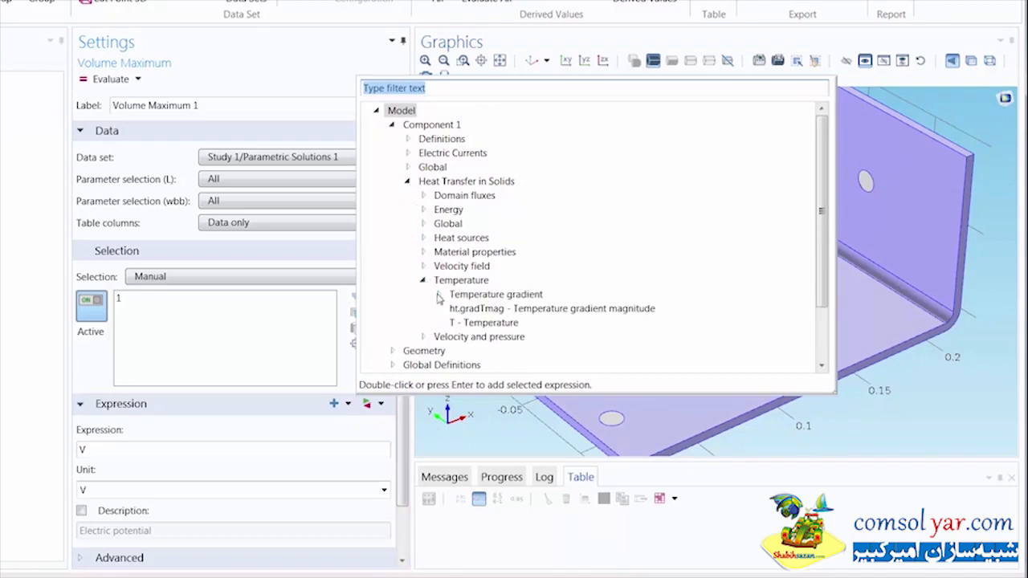
click(468, 323)
double_click(467, 323)
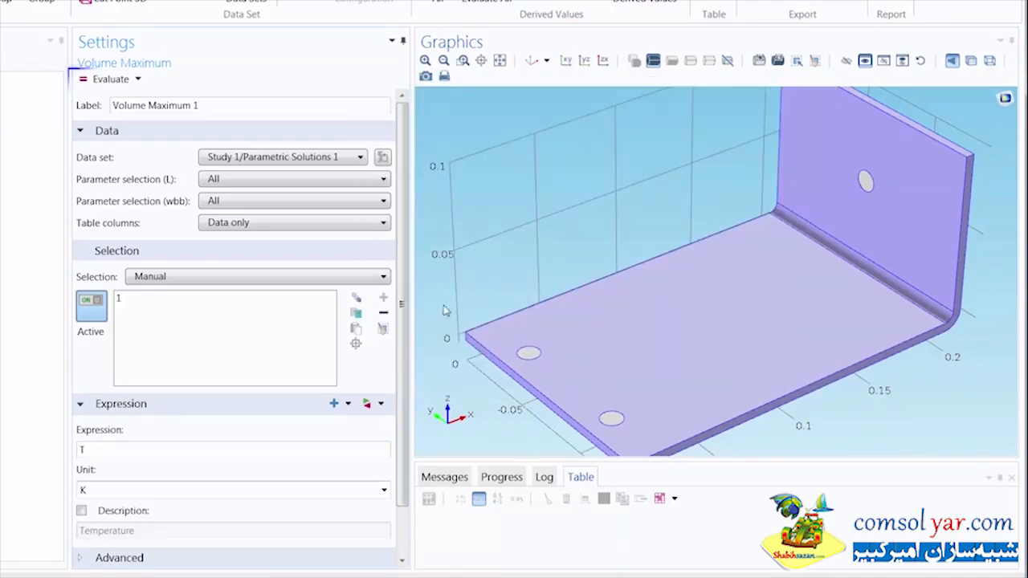
click(110, 81)
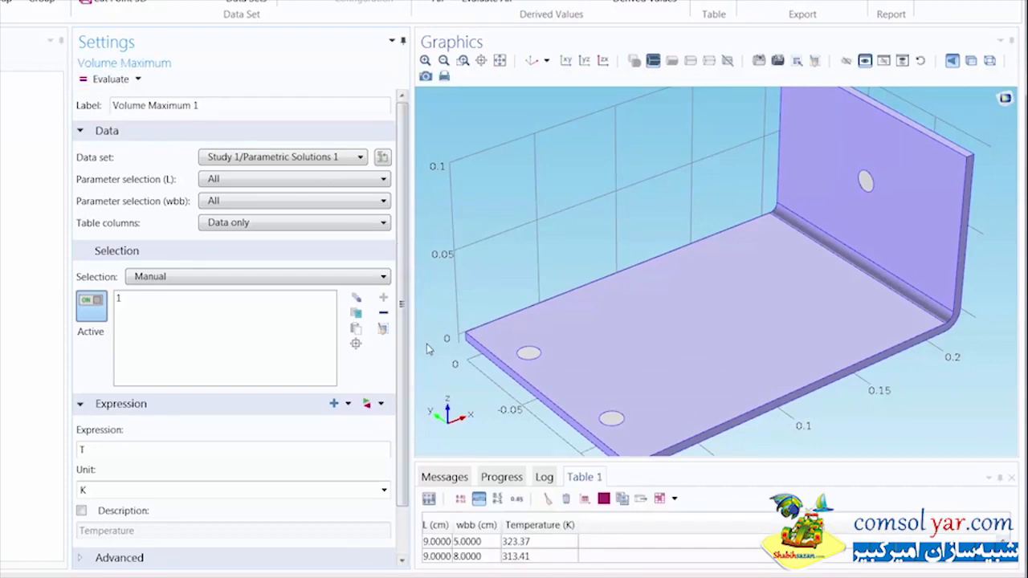
Step: Create a table surface plot from the results table of maximum temperatures
drag(503, 462, 508, 238)
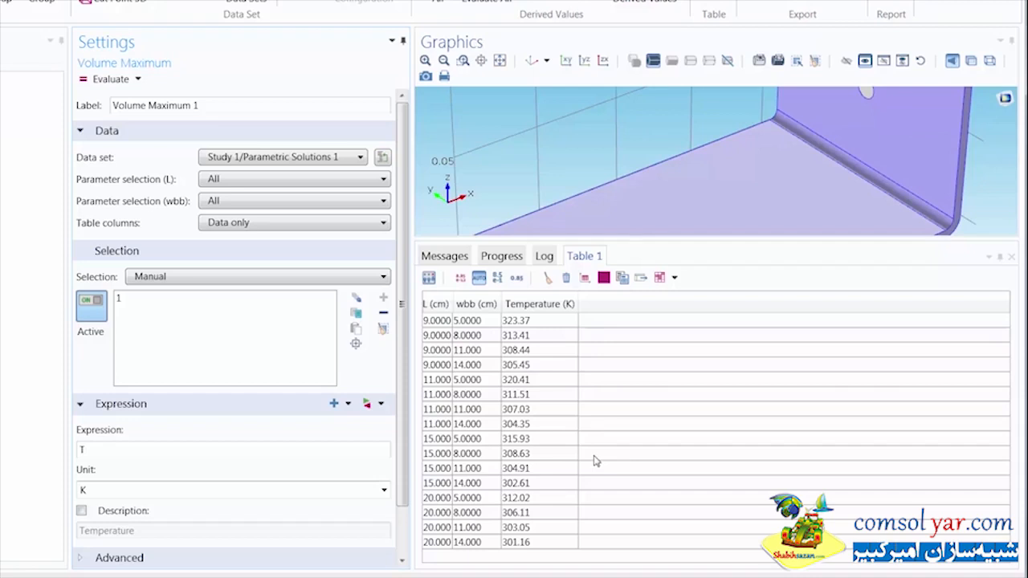
click(604, 281)
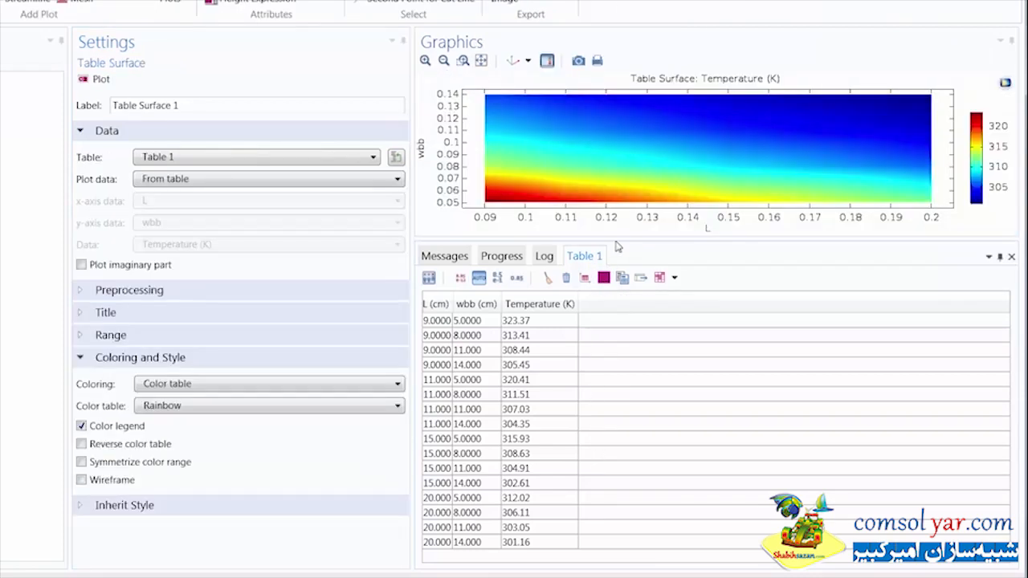
drag(618, 245, 611, 450)
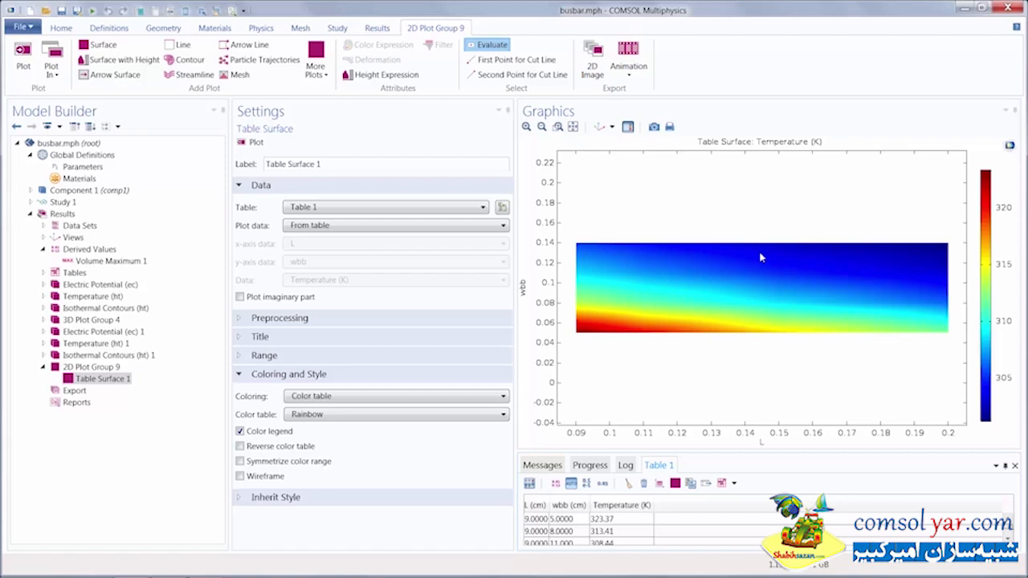
Step: Try narrowing the table surface's manual data range to 307 and 318, then restore the full range
click(376, 356)
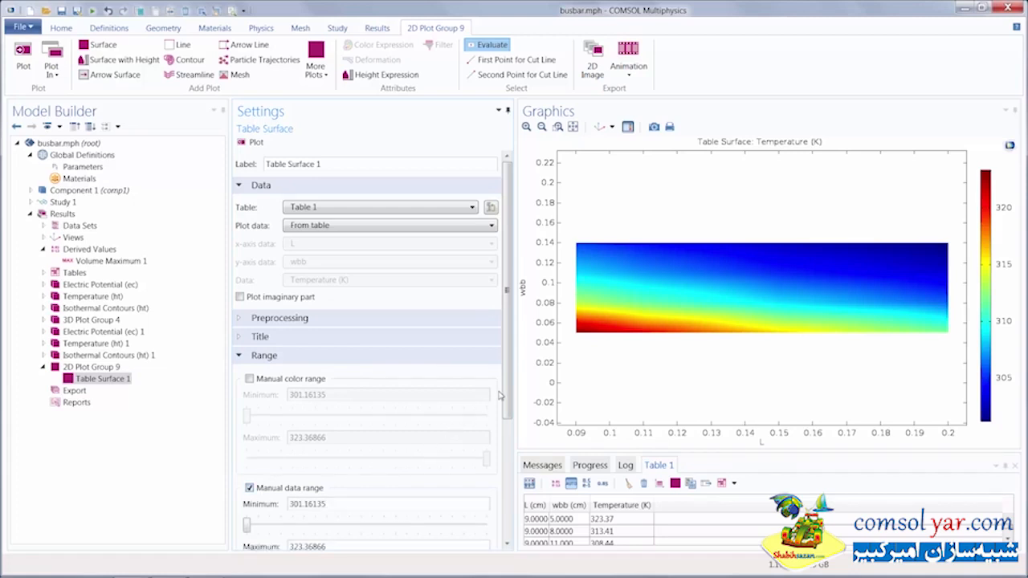
drag(503, 396, 498, 506)
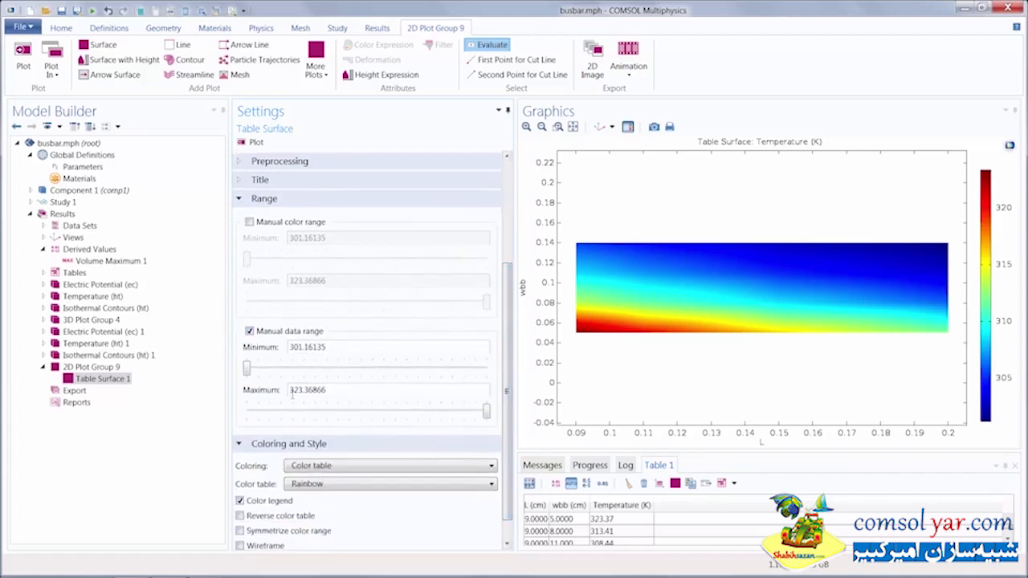
drag(248, 371, 304, 371)
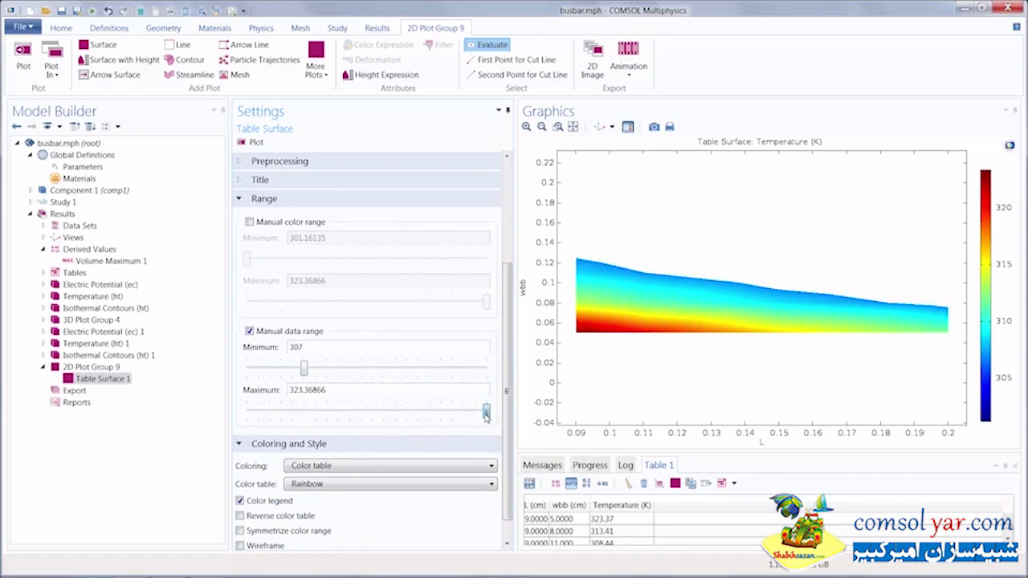
drag(486, 412, 429, 412)
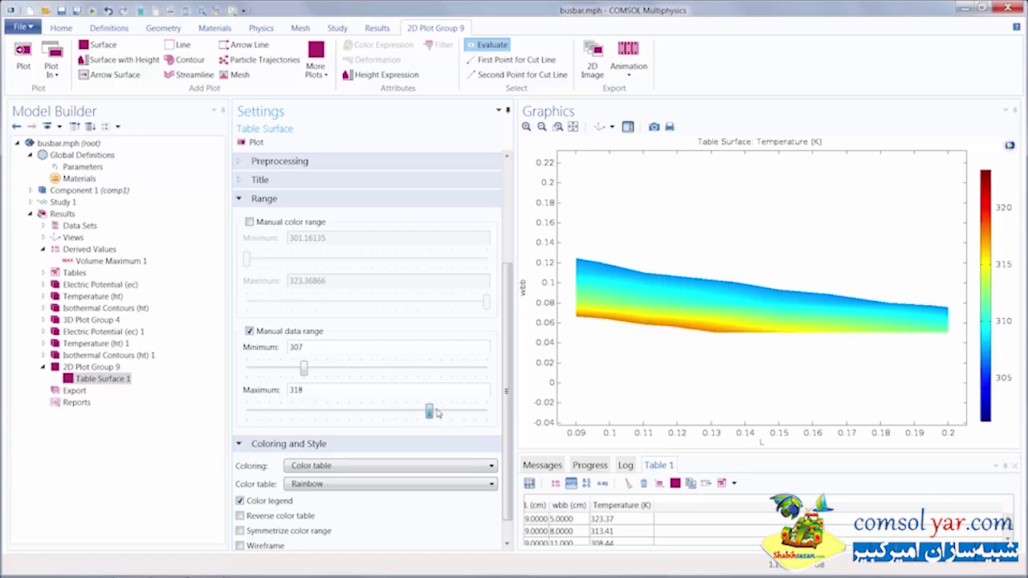
click(292, 372)
drag(291, 372, 247, 370)
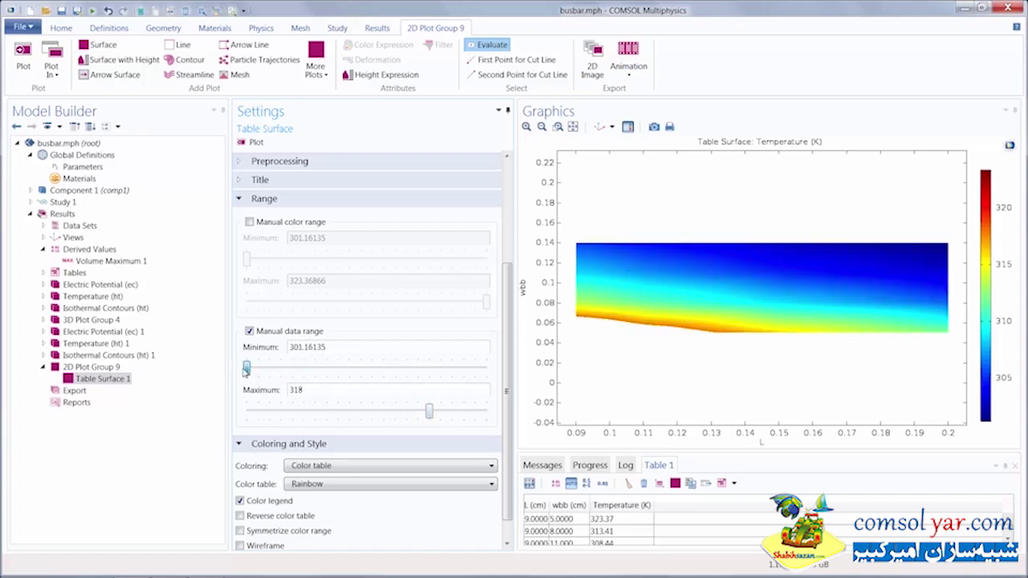
drag(429, 413, 487, 412)
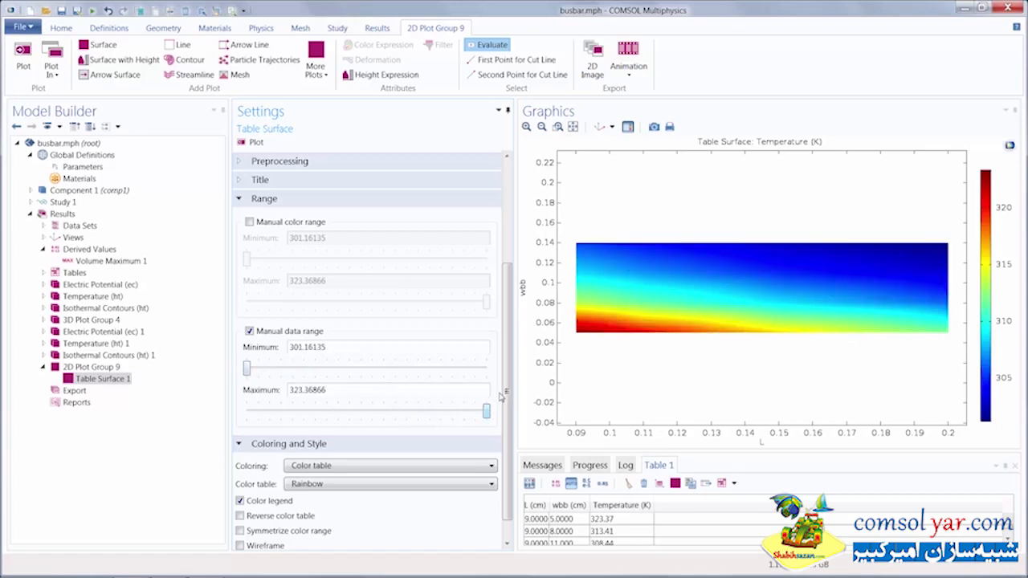
Step: Change the Volume Maximum selection to the Ti bolts and evaluate it again
click(142, 261)
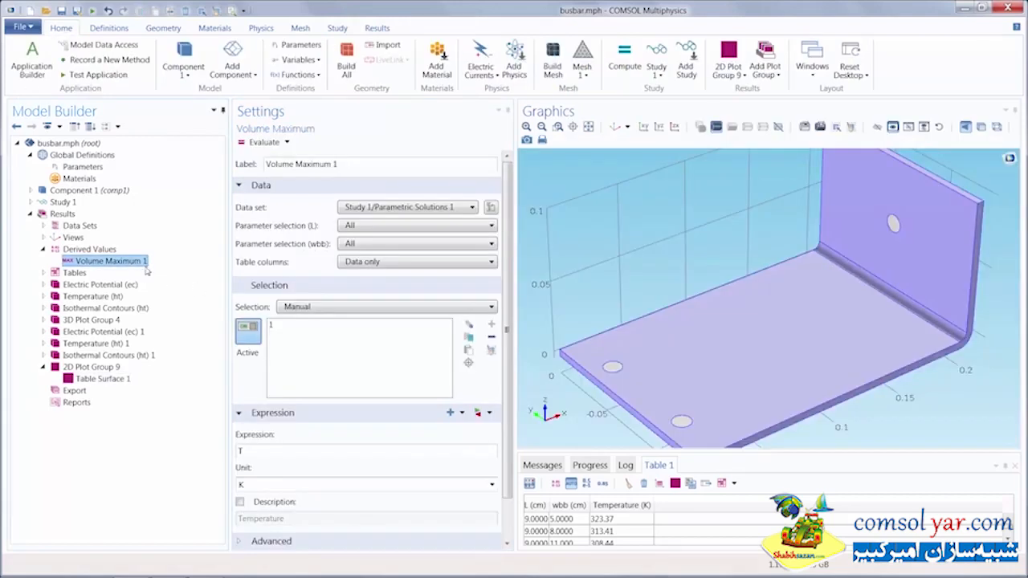
click(491, 337)
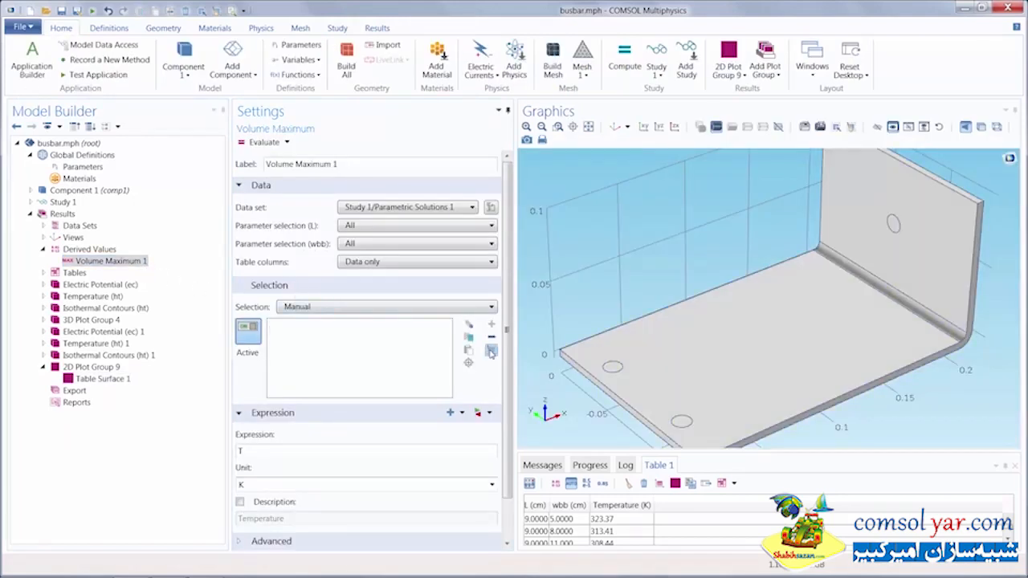
click(356, 313)
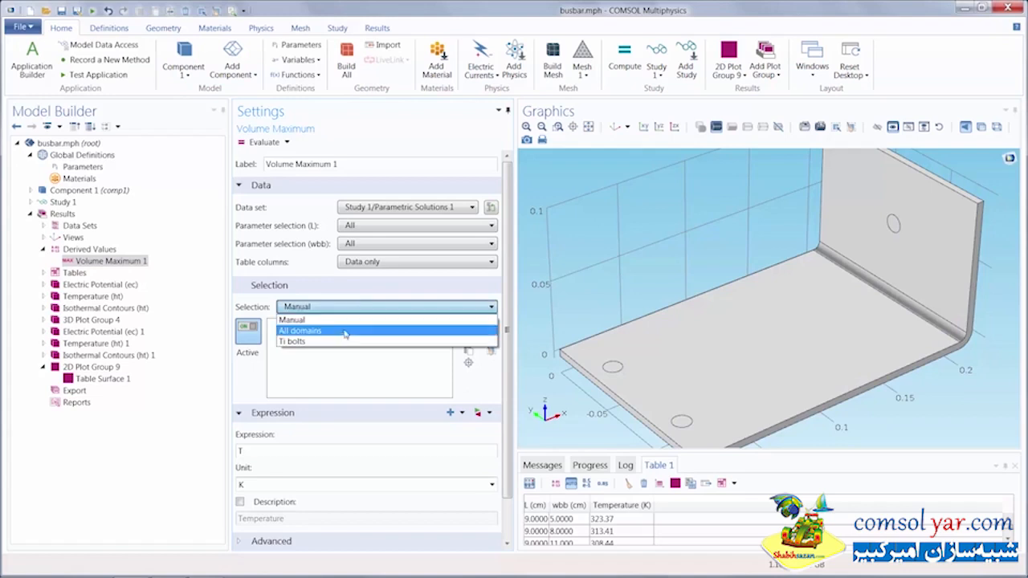
click(343, 342)
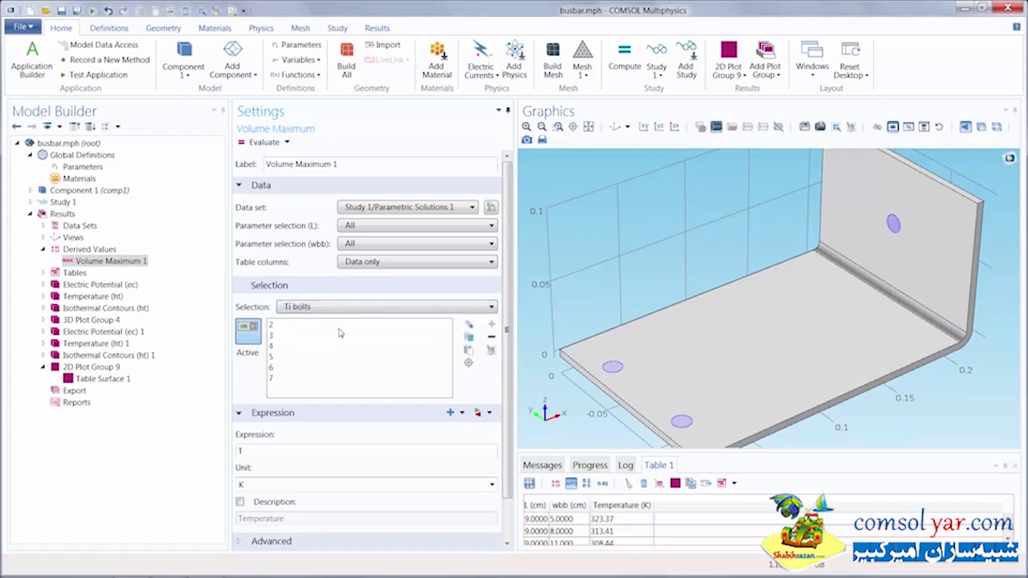
click(262, 144)
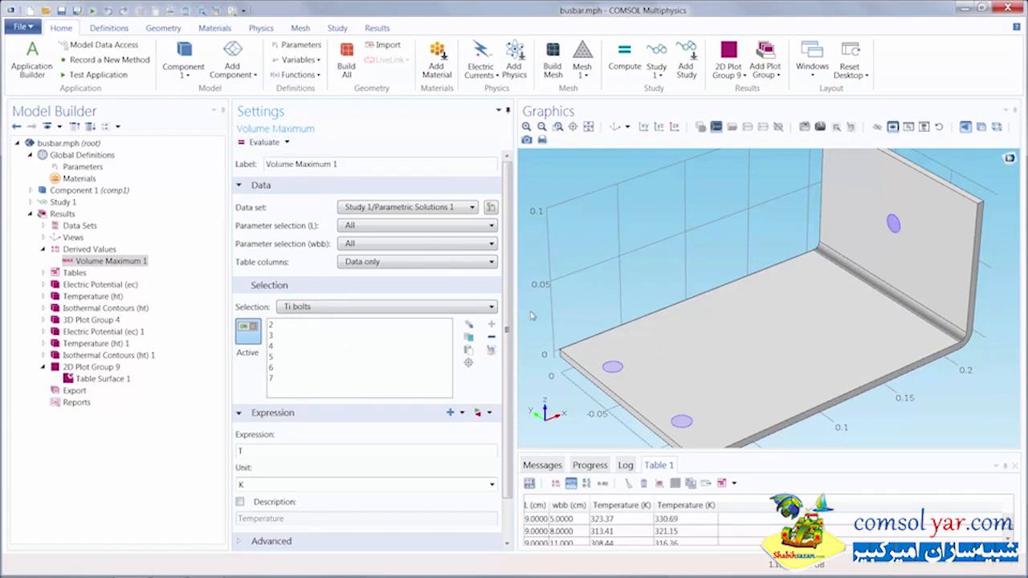
Step: Rename the results table to Maximum Temperature
drag(589, 450, 601, 247)
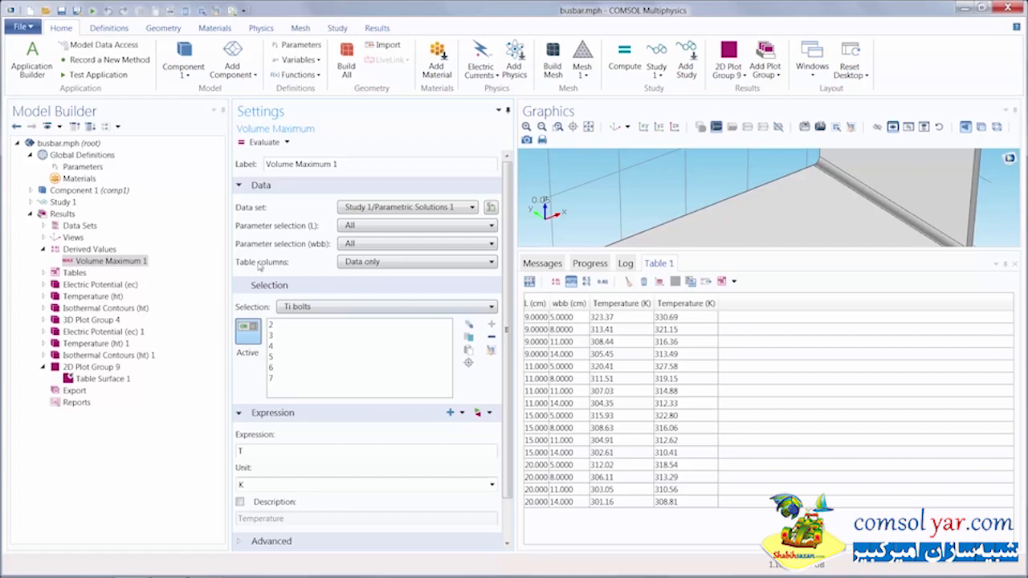
click(45, 273)
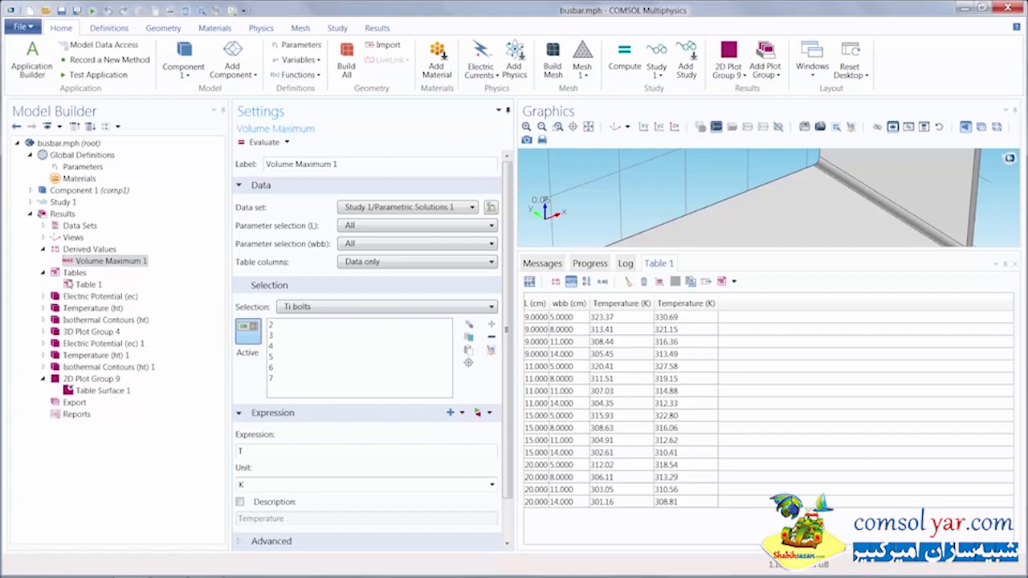
click(82, 285)
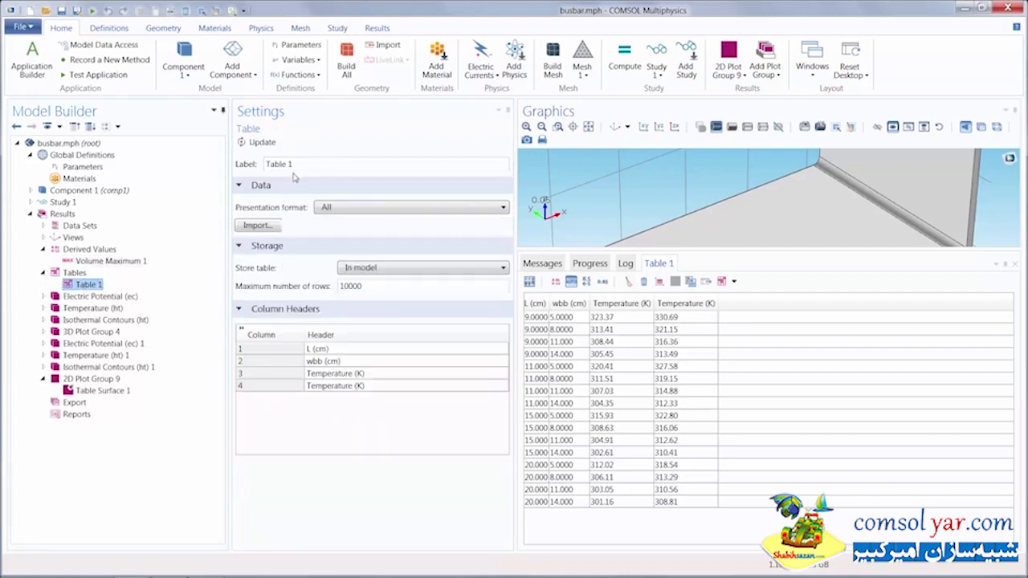
drag(298, 164, 261, 166)
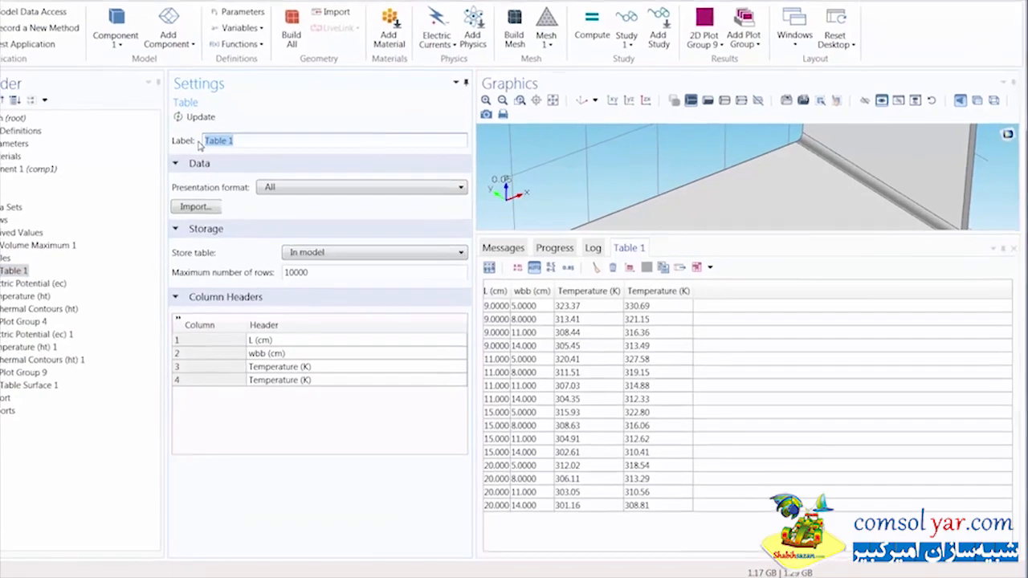
text(Maxim)
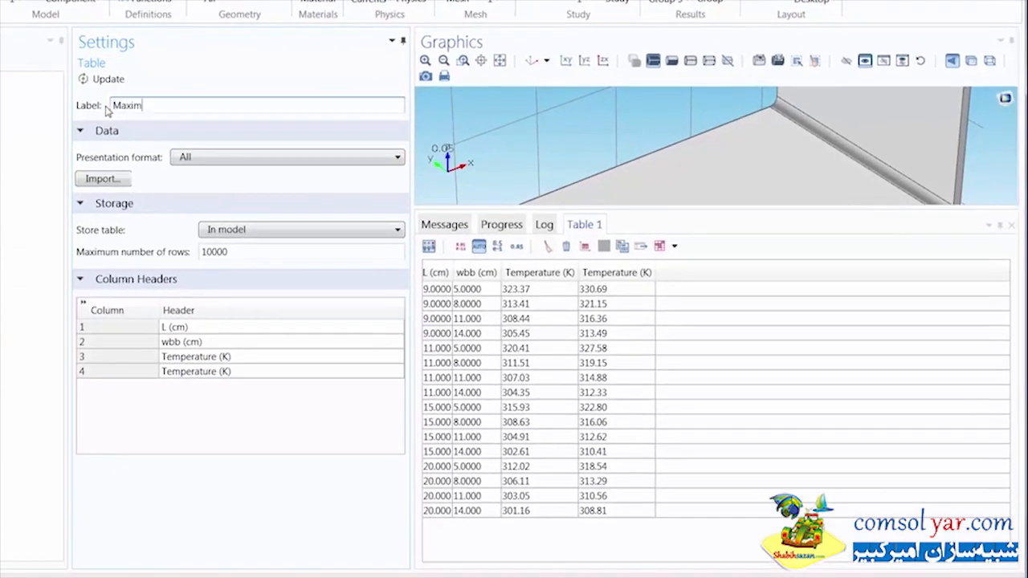
text(um Temperature)
key(Return)
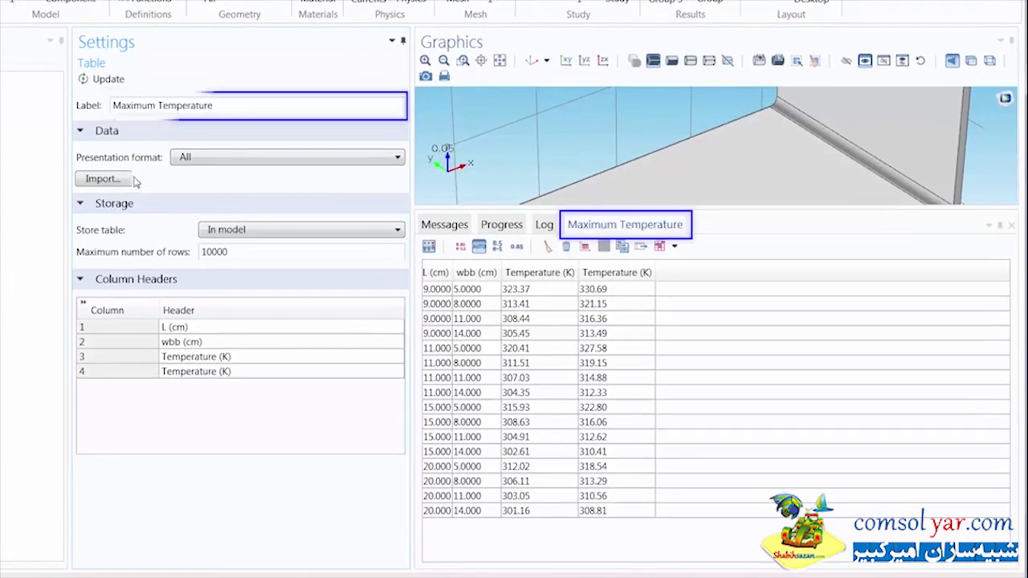
Step: Rename the third column header to Temp - Busbar (K)
double_click(180, 360)
drag(187, 358, 217, 358)
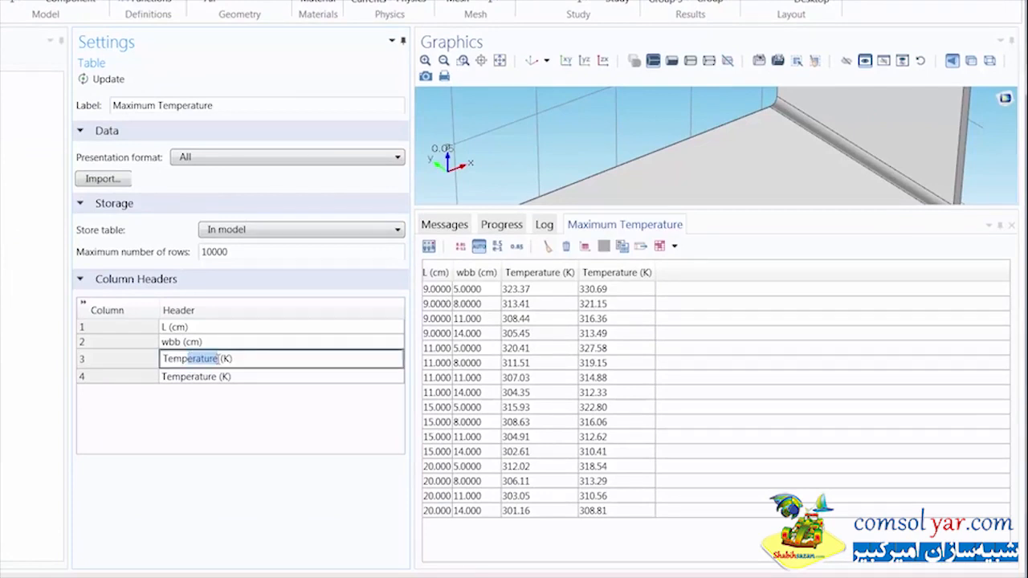
key(BackSpace)
text(- Busbar)
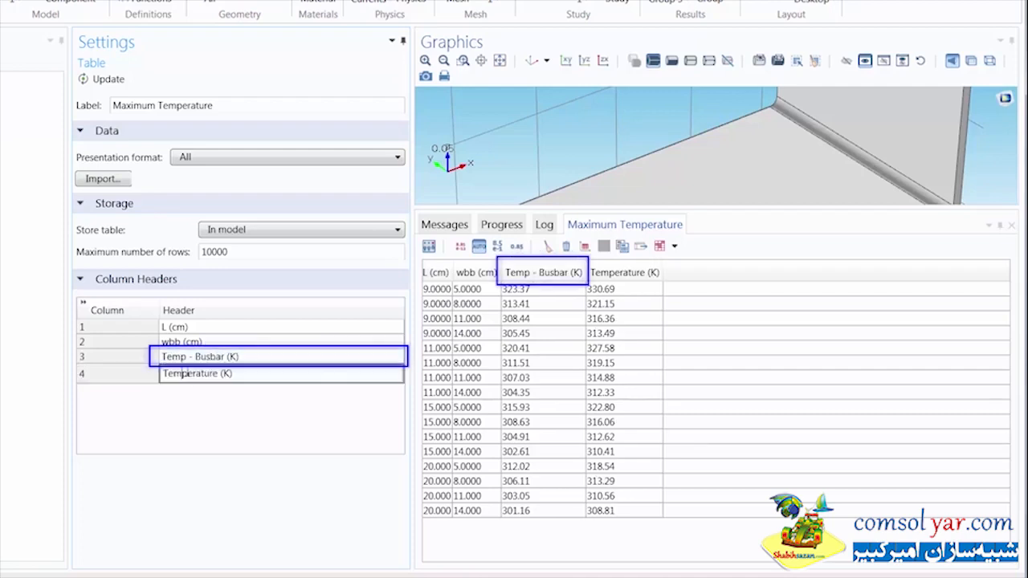
Step: Rename the fourth column header to Temp - Bolts (K)
double_click(181, 376)
drag(188, 376, 218, 376)
key(BackSpace)
text(-)
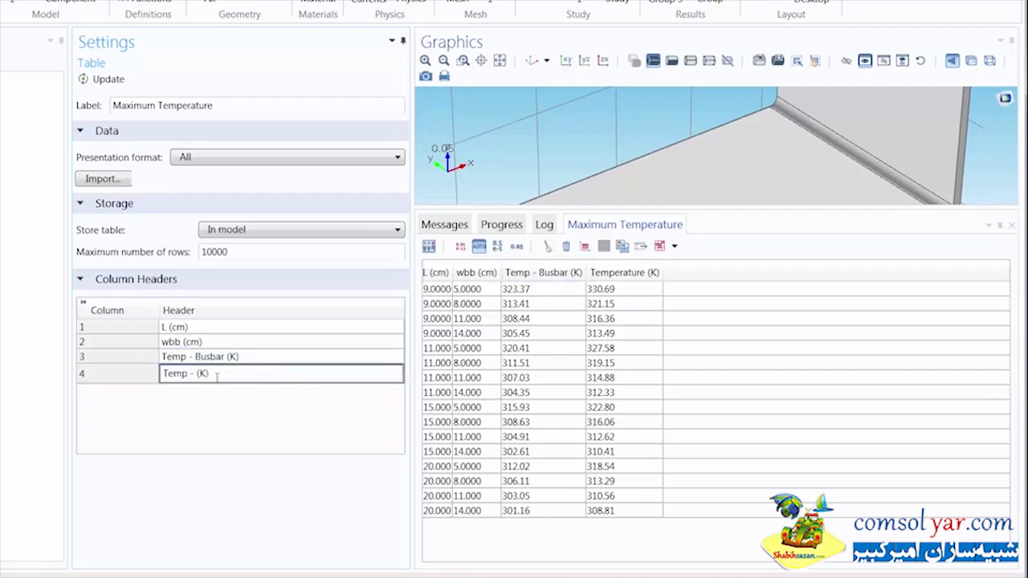
text( Bolts)
key(Return)
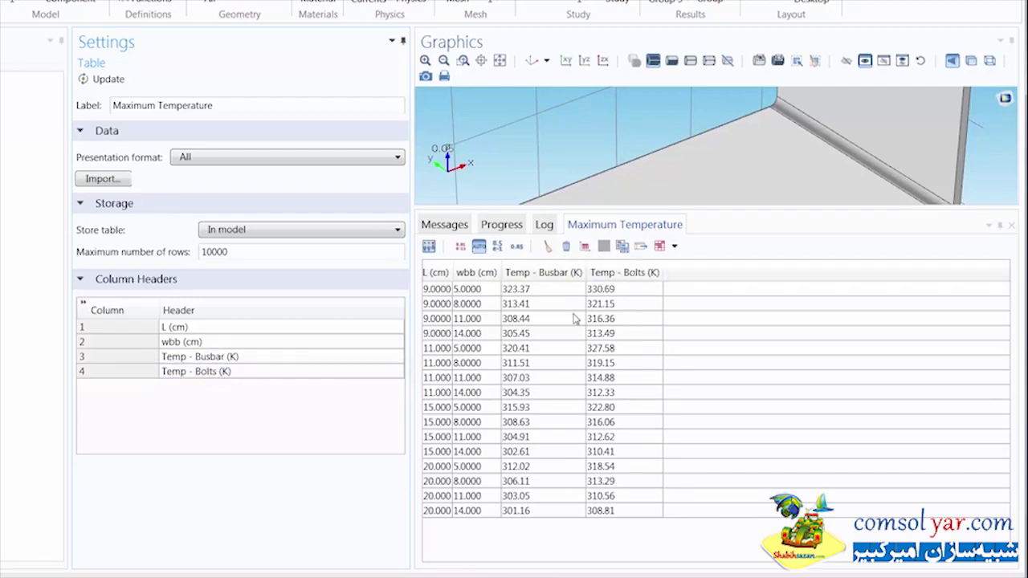
Step: Copy the Maximum Temperature table together with its headers to the clipboard
click(640, 247)
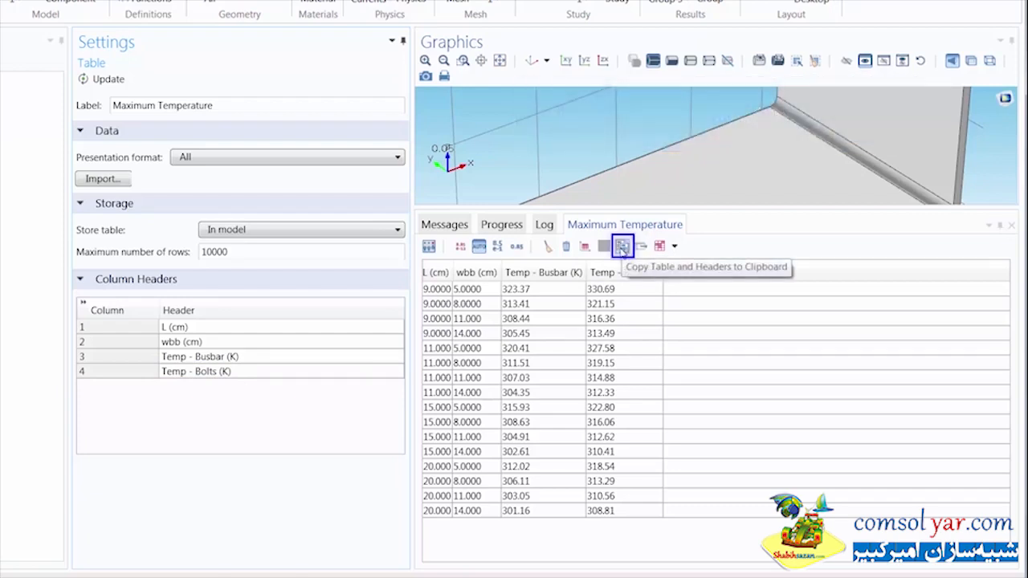
click(623, 247)
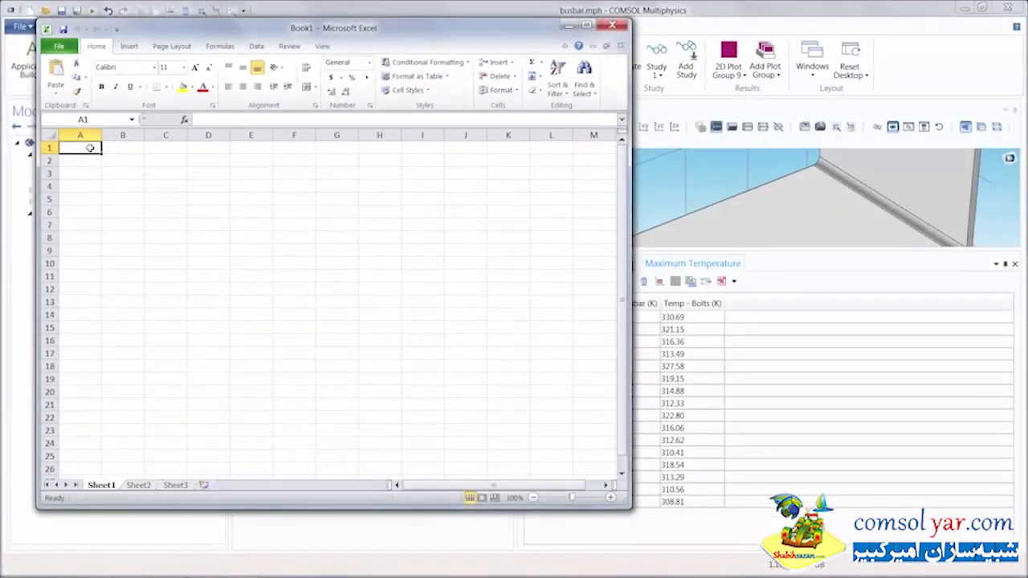
Step: Switch to Excel, paste the table into cell A1 of the blank workbook, and autofit columns C and D
right_click(87, 149)
click(114, 202)
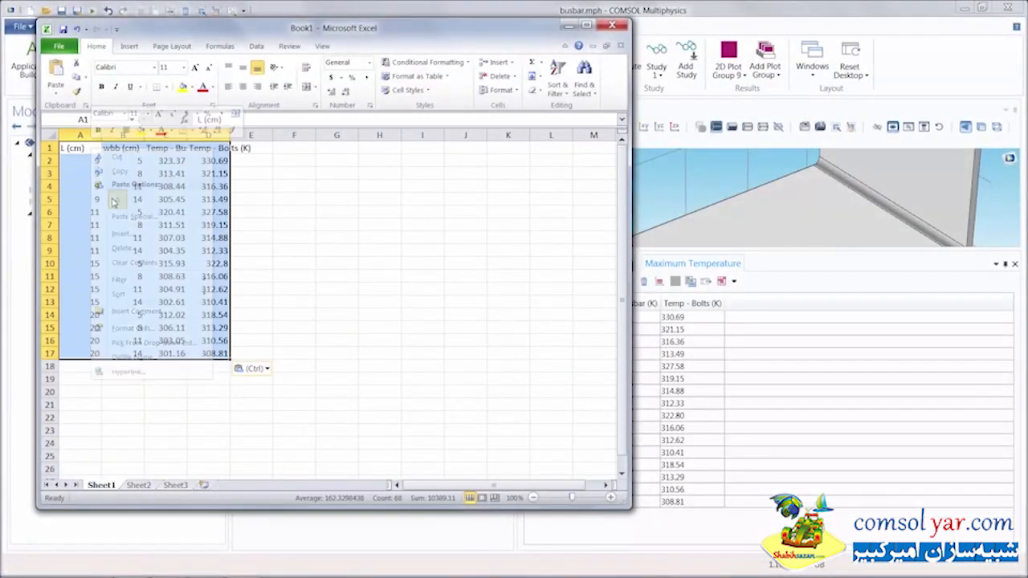
click(294, 211)
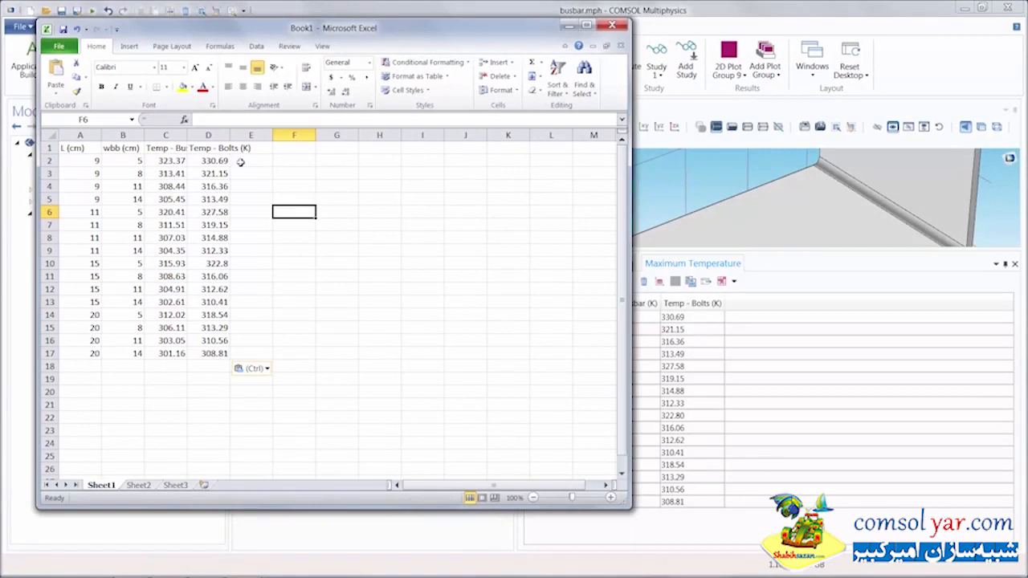
double_click(186, 133)
double_click(261, 134)
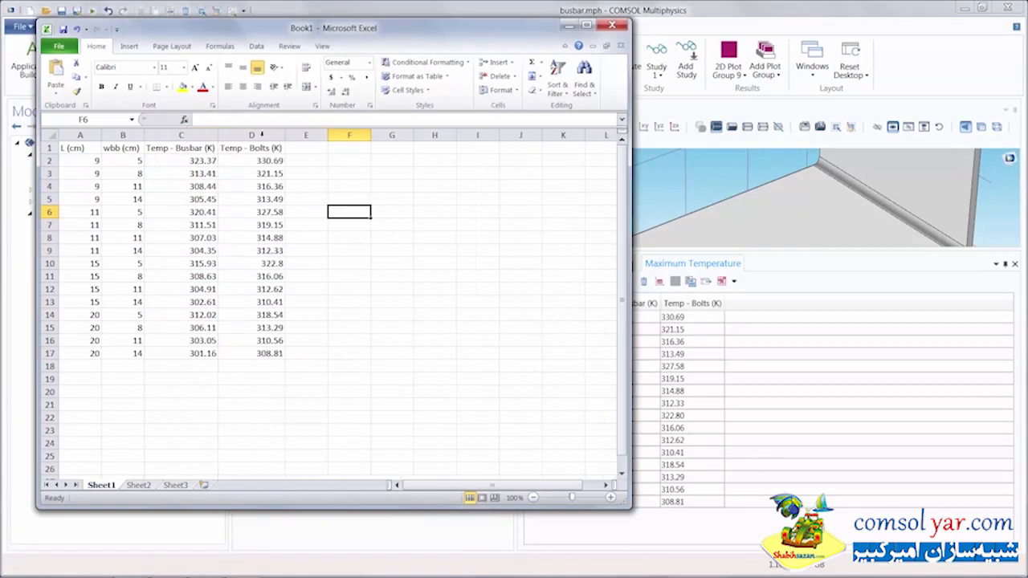